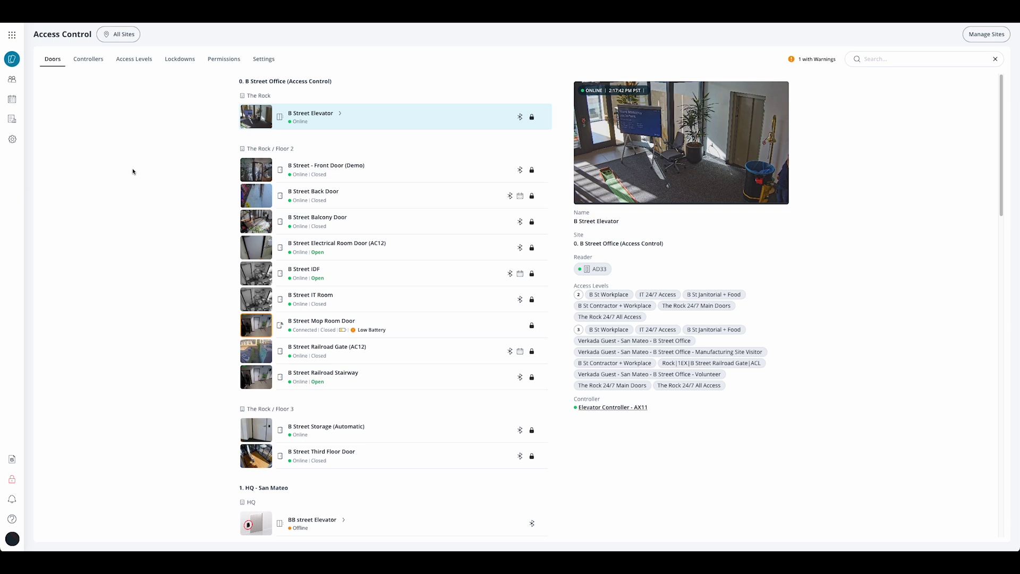
# Step: Open the B Street Railroad Gate - AC12 controller from Controllers and start adding an entity
pyautogui.click(91, 60)
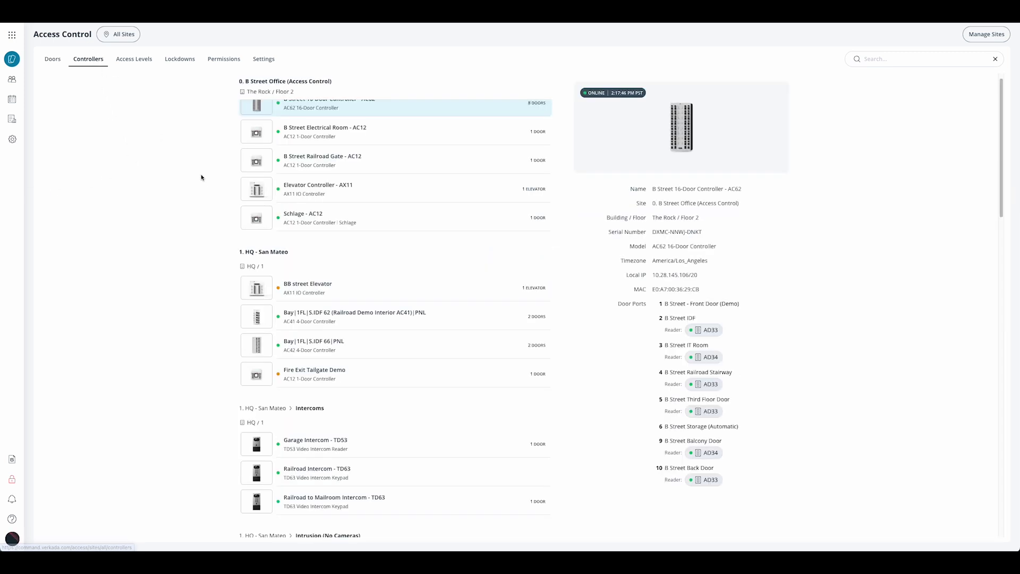
pyautogui.scroll(1, 282, 180)
pyautogui.click(353, 170)
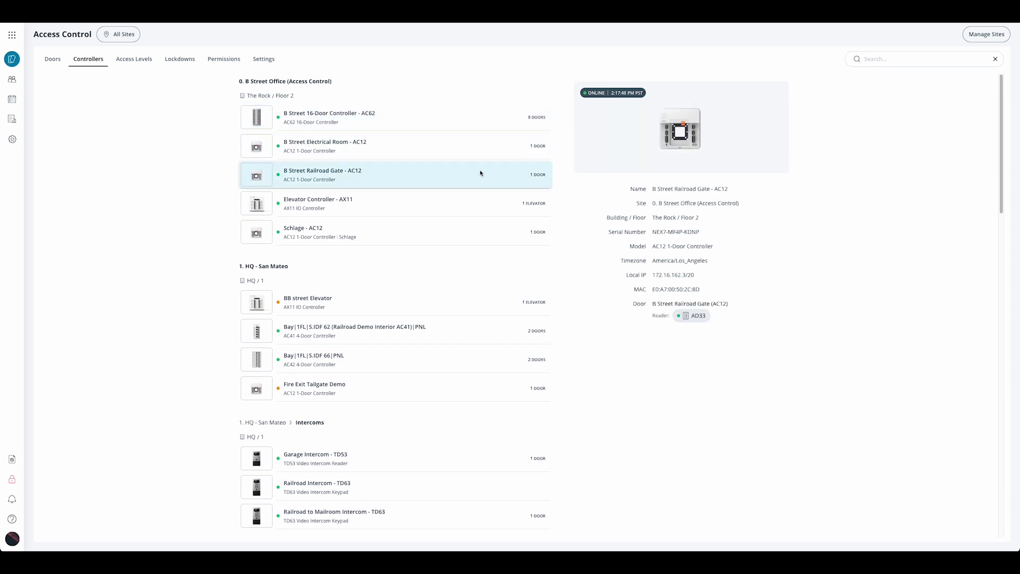
pyautogui.click(697, 128)
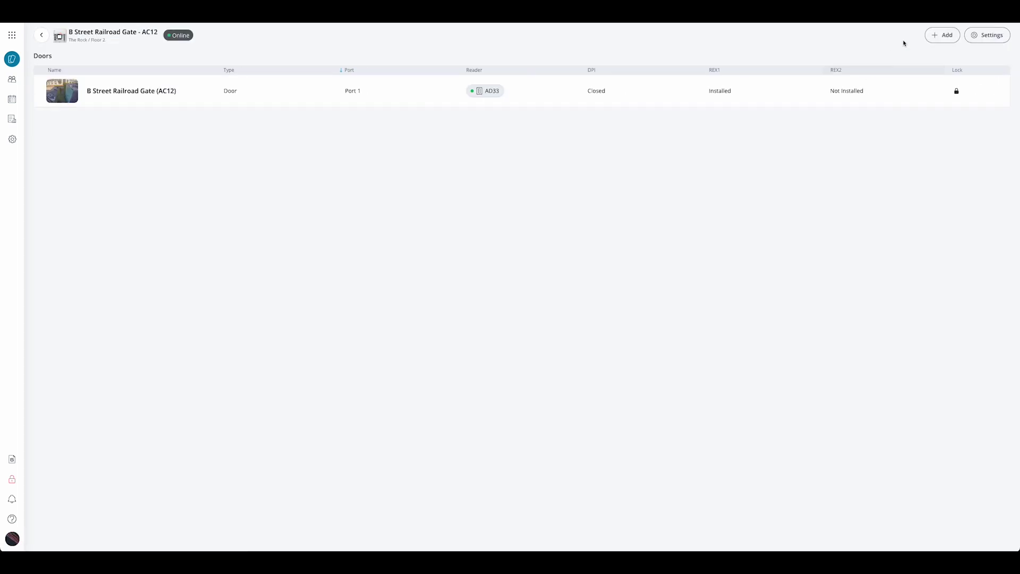
pyautogui.click(955, 33)
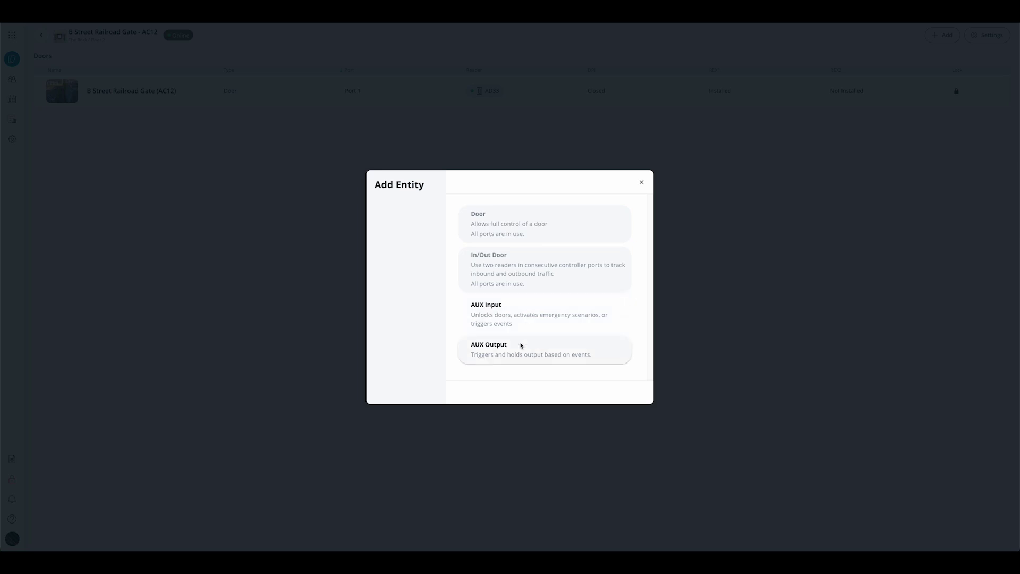
# Step: Create an AUX input named 'test' paired with the Claremont St North camera
pyautogui.click(516, 313)
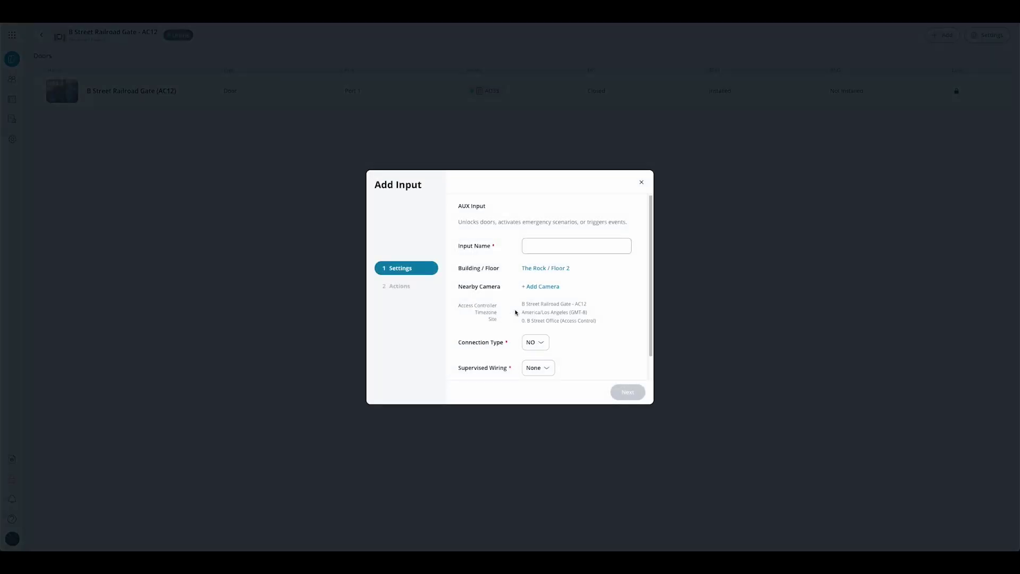
pyautogui.click(584, 246)
pyautogui.write('test')
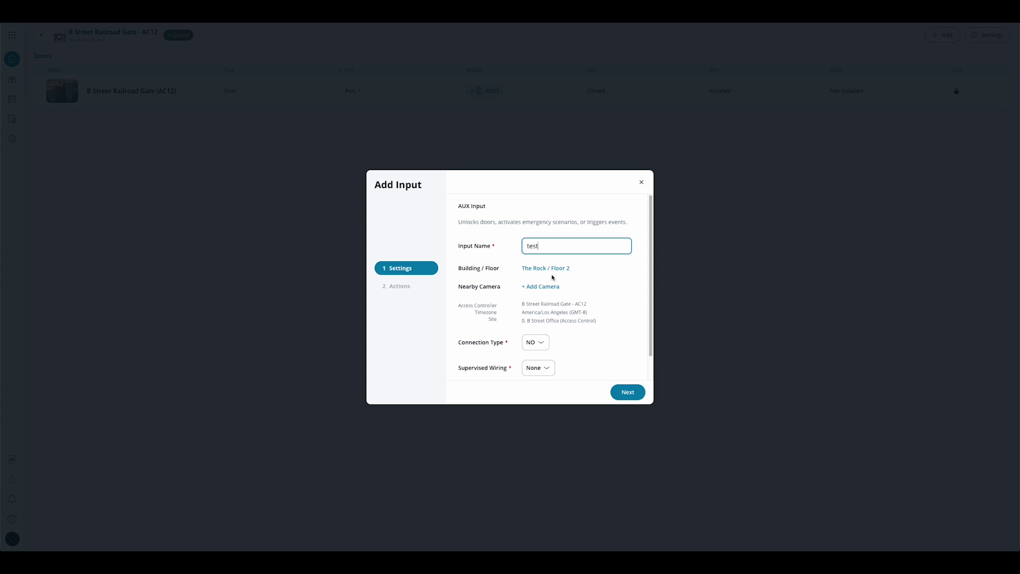
pyautogui.click(552, 284)
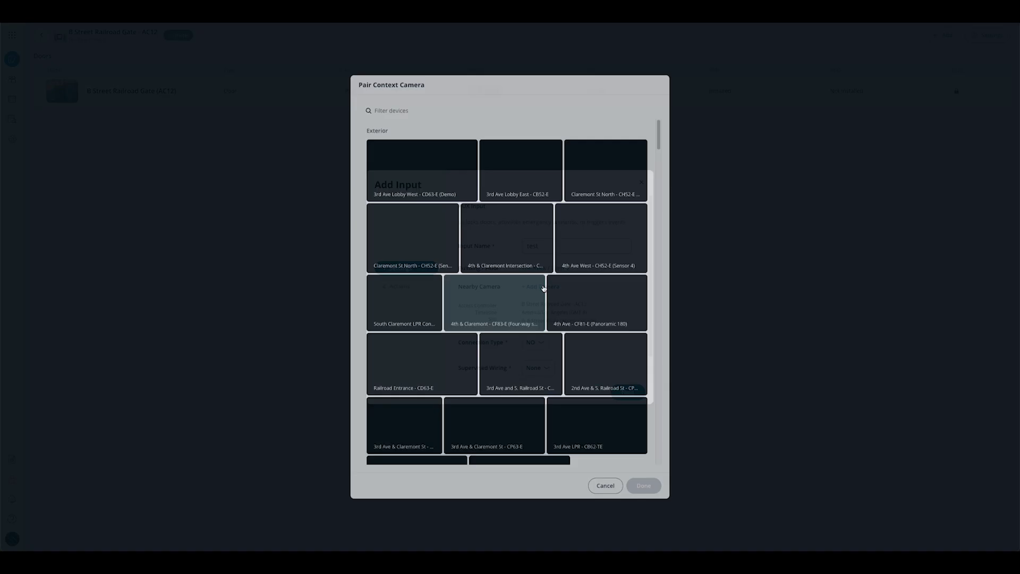
pyautogui.click(594, 169)
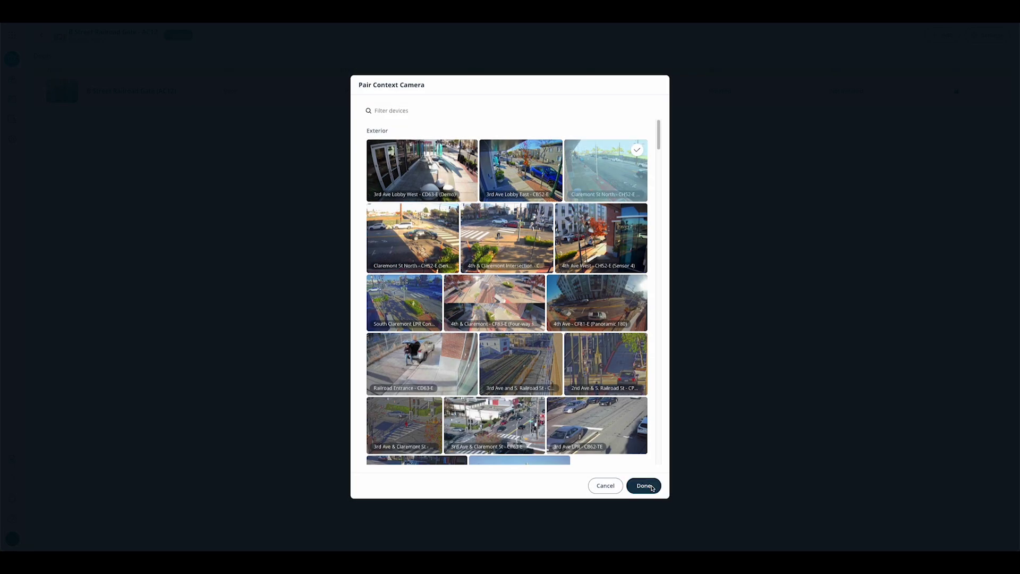
pyautogui.click(644, 485)
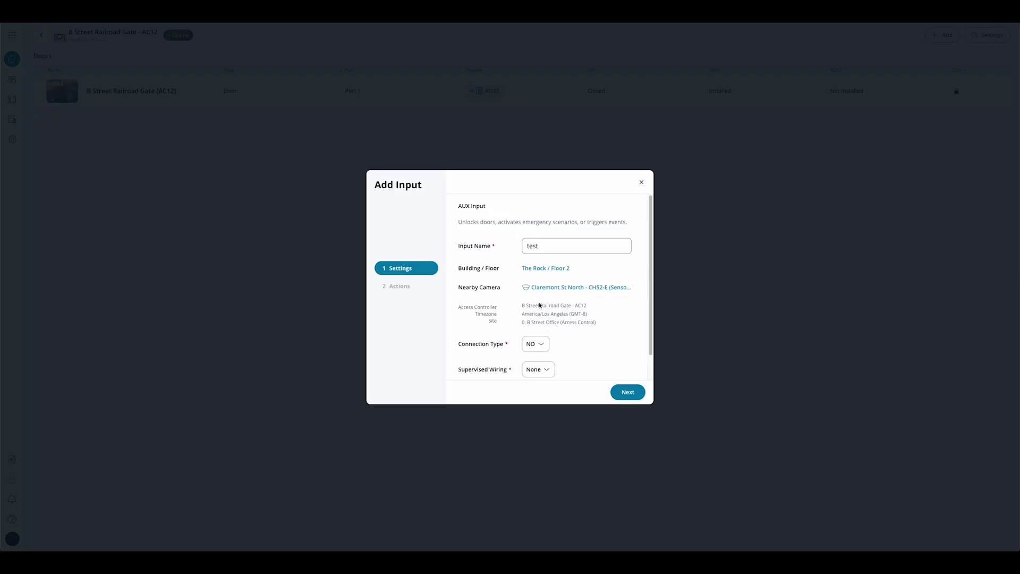
# Step: Keep the connection type as NO and supervised wiring as None
pyautogui.click(538, 345)
pyautogui.click(533, 362)
pyautogui.click(553, 370)
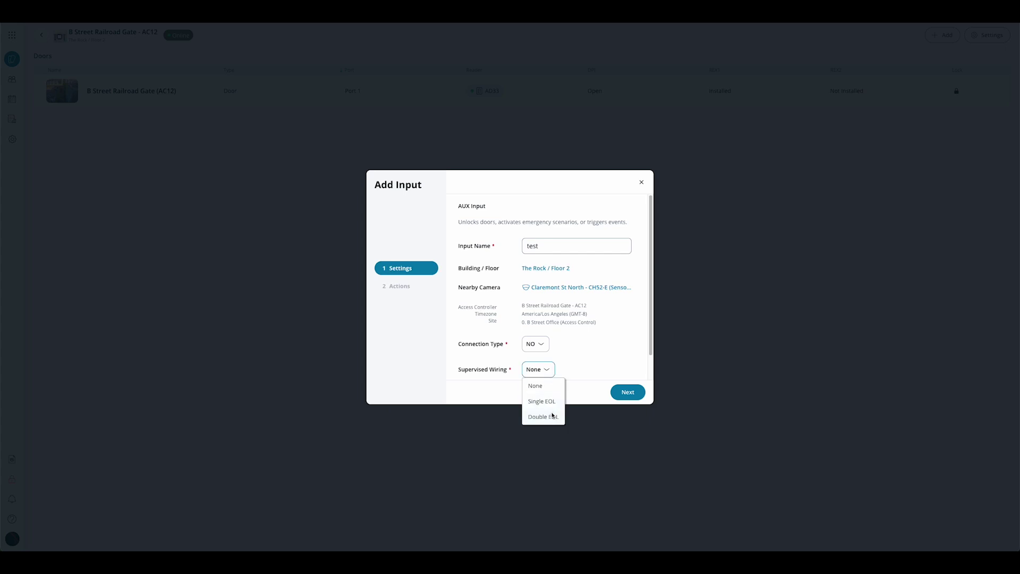
pyautogui.click(537, 392)
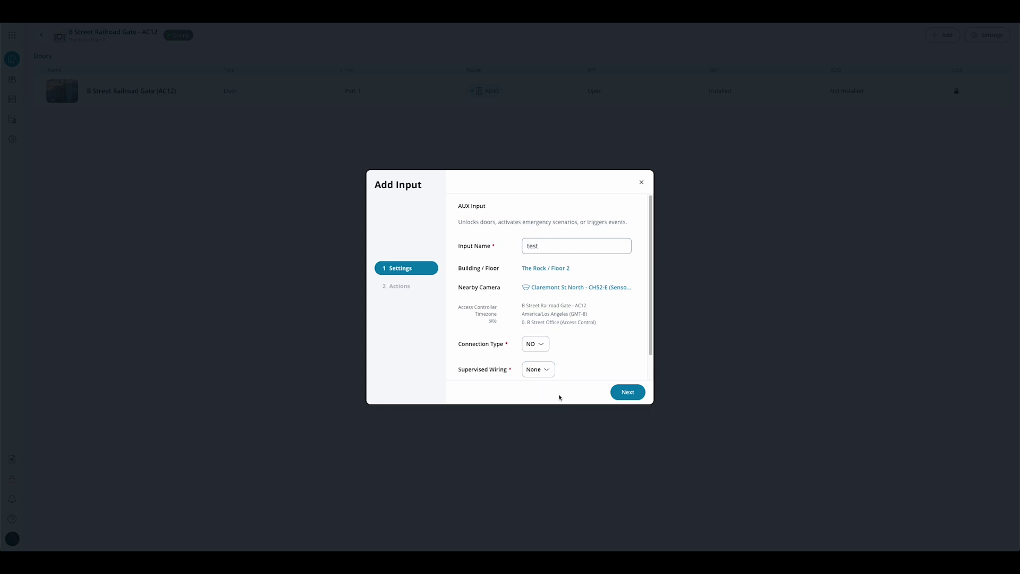
# Step: Move to the input's actions and set the input type to AUX Unlock
pyautogui.click(616, 393)
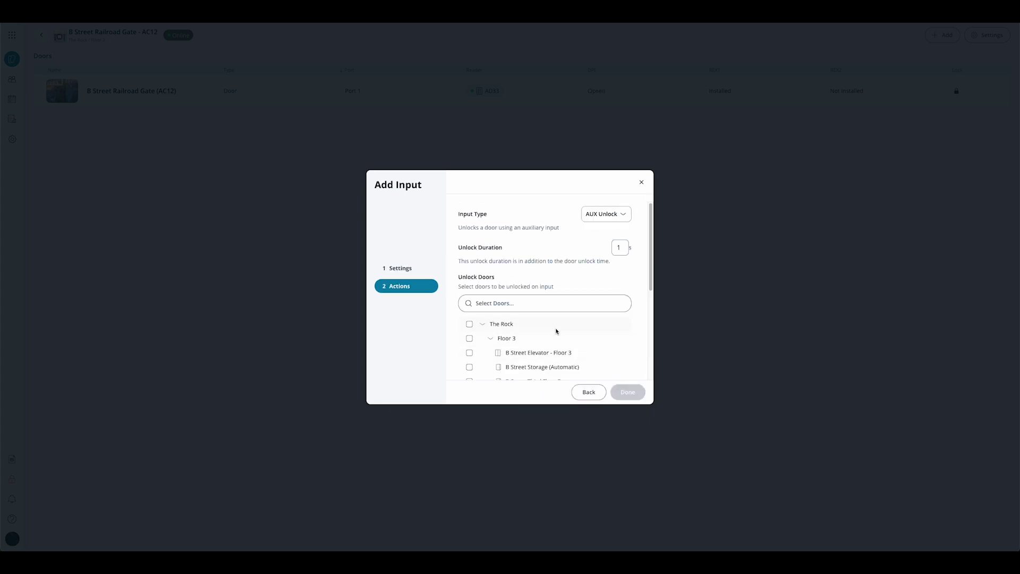
pyautogui.scroll(-3, 554, 329)
pyautogui.scroll(3, 553, 326)
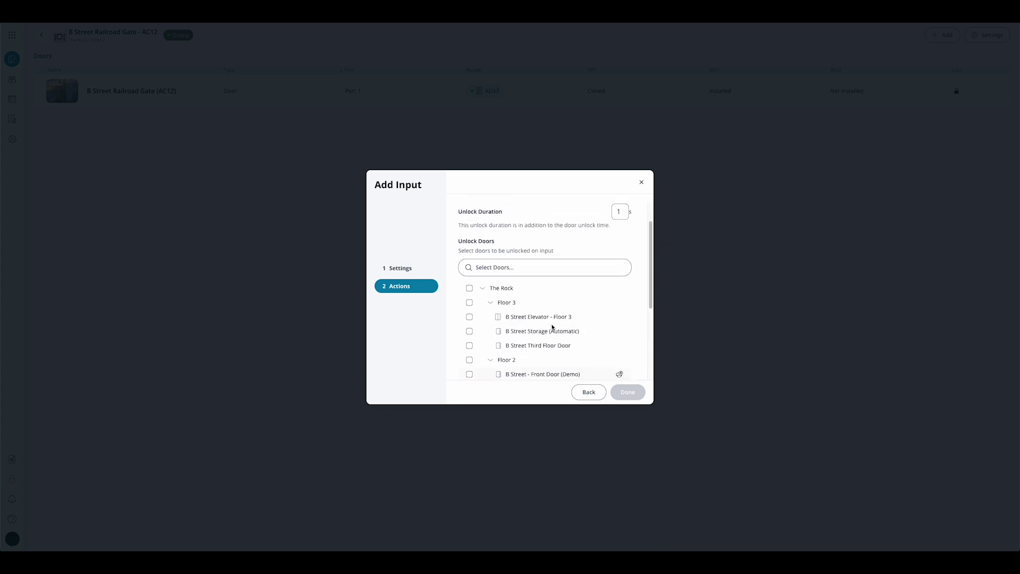
pyautogui.click(622, 215)
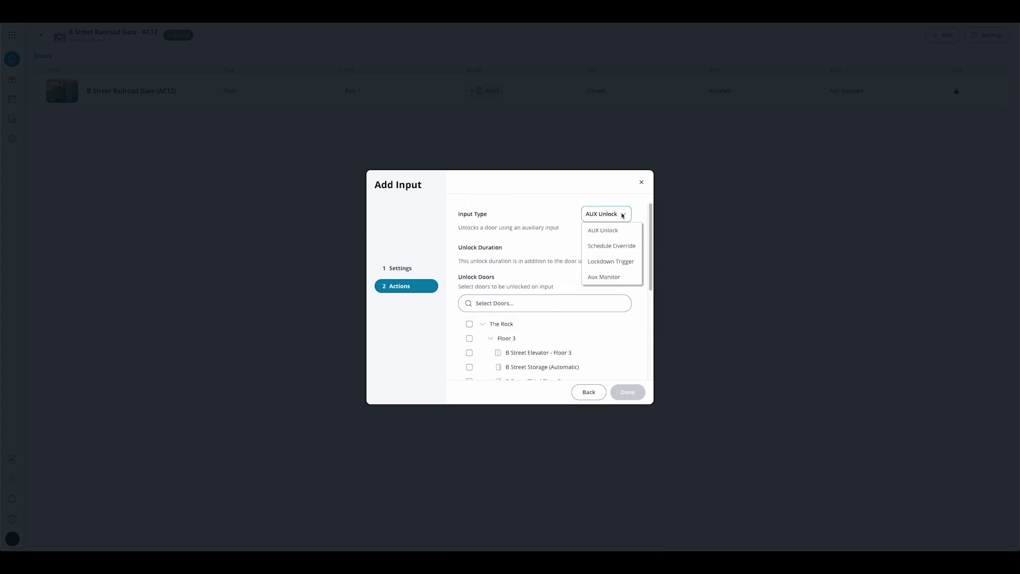
pyautogui.click(595, 237)
# Step: Set a 5-second unlock duration for B Street Elevator - Floor 3 and save the input
pyautogui.click(619, 247)
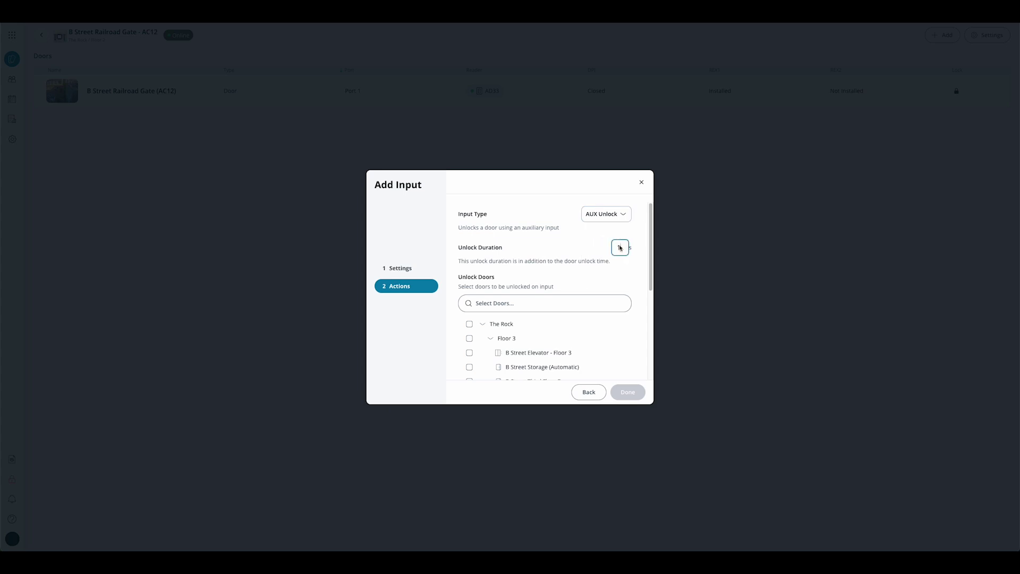
pyautogui.write('5')
pyautogui.click(626, 269)
pyautogui.click(469, 352)
pyautogui.scroll(-5, 510, 350)
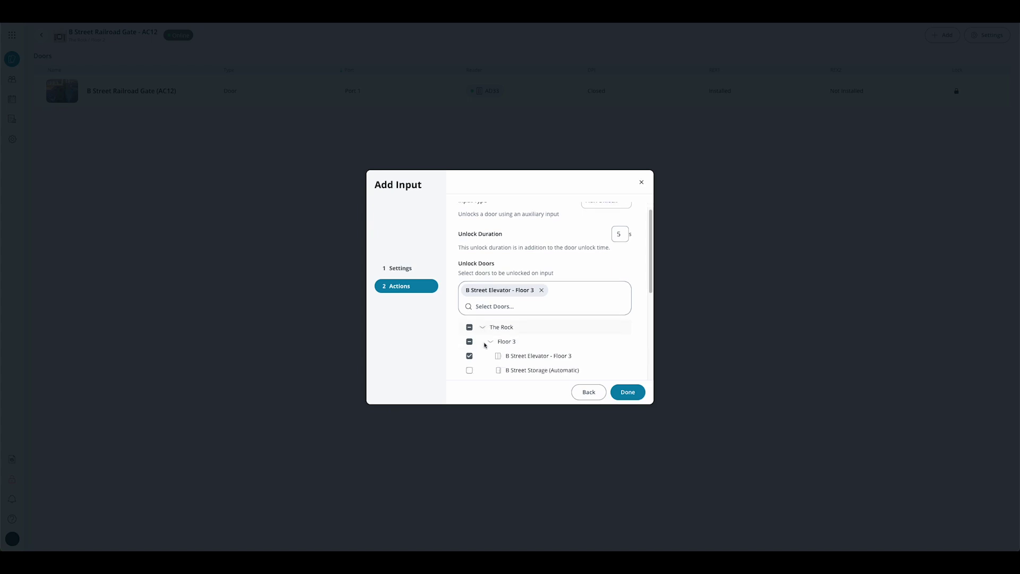
pyautogui.click(624, 395)
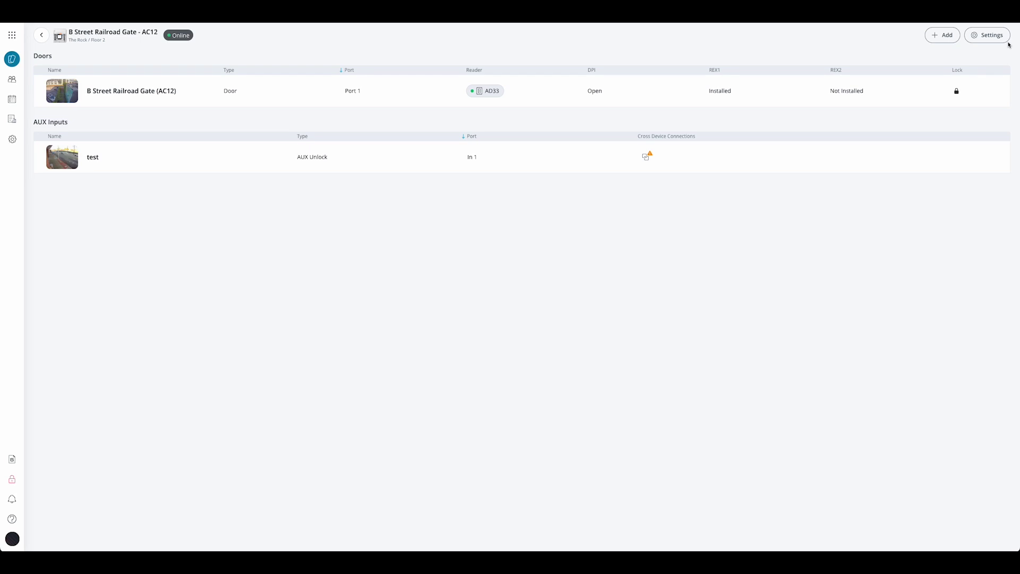
# Step: Add an AUX output named 'output' on port Out 1 and continue to its scenario
pyautogui.click(943, 35)
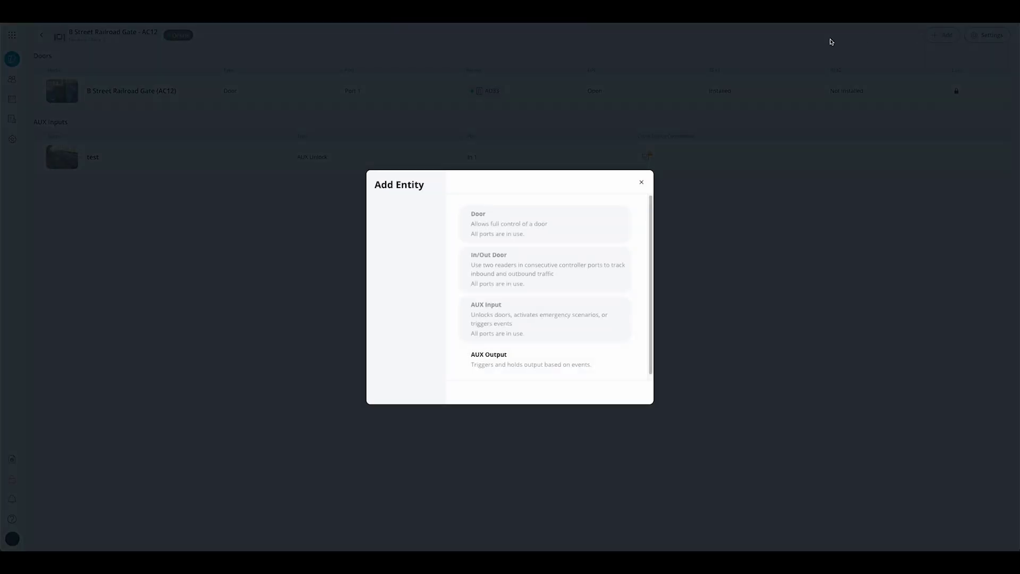
pyautogui.click(490, 366)
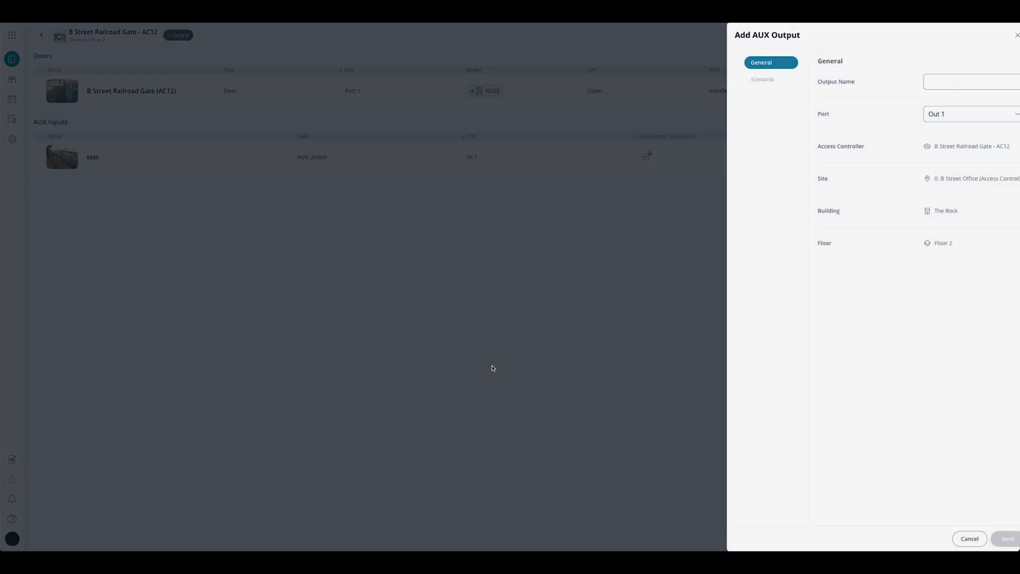
pyautogui.click(969, 80)
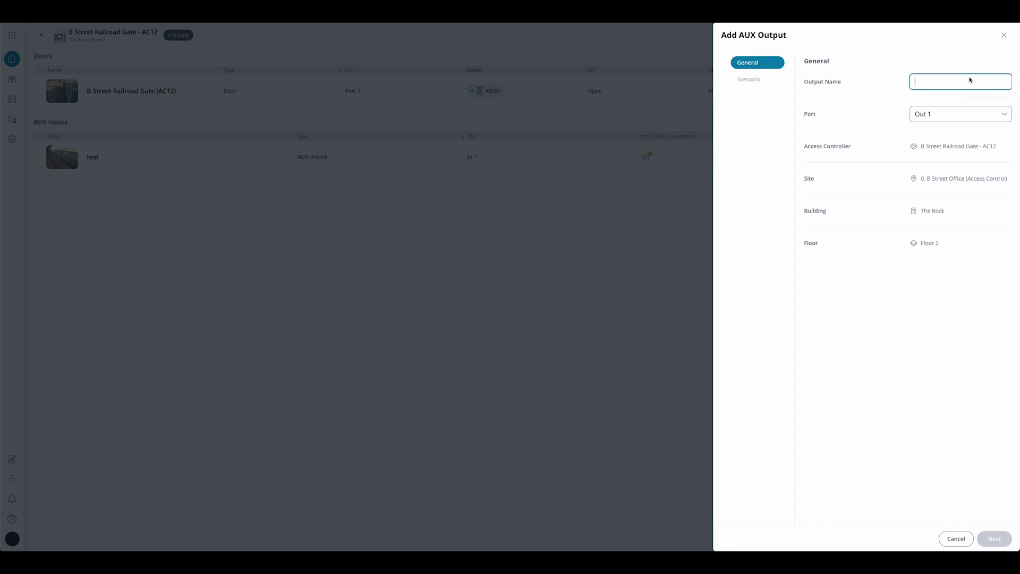
pyautogui.write('out')
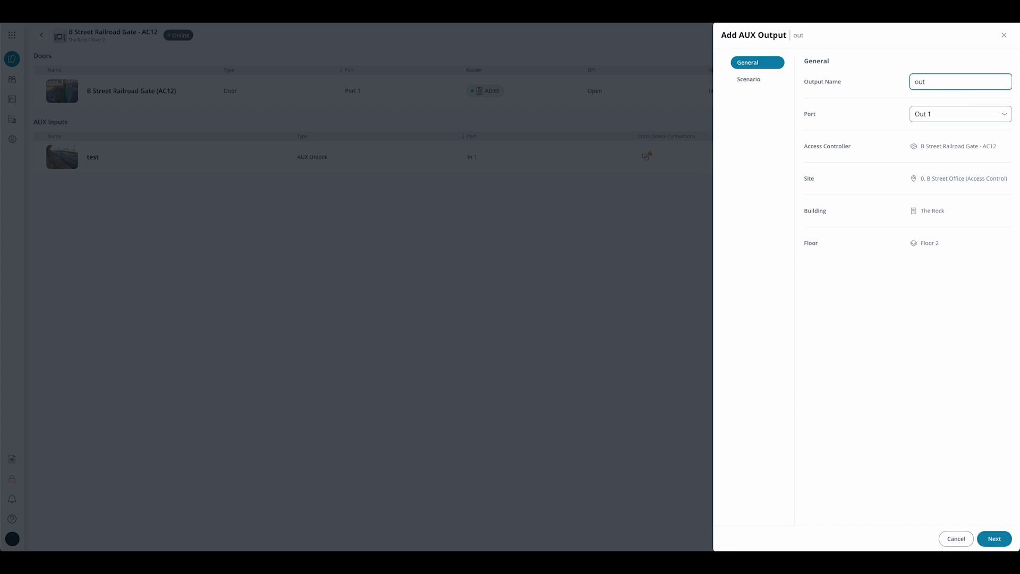
pyautogui.write('put')
pyautogui.click(989, 114)
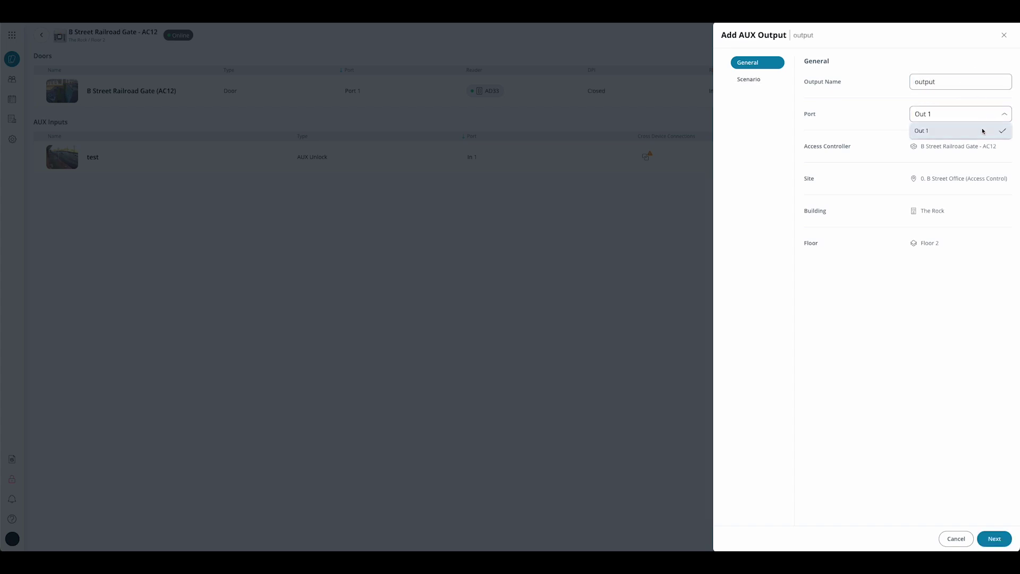
pyautogui.click(982, 131)
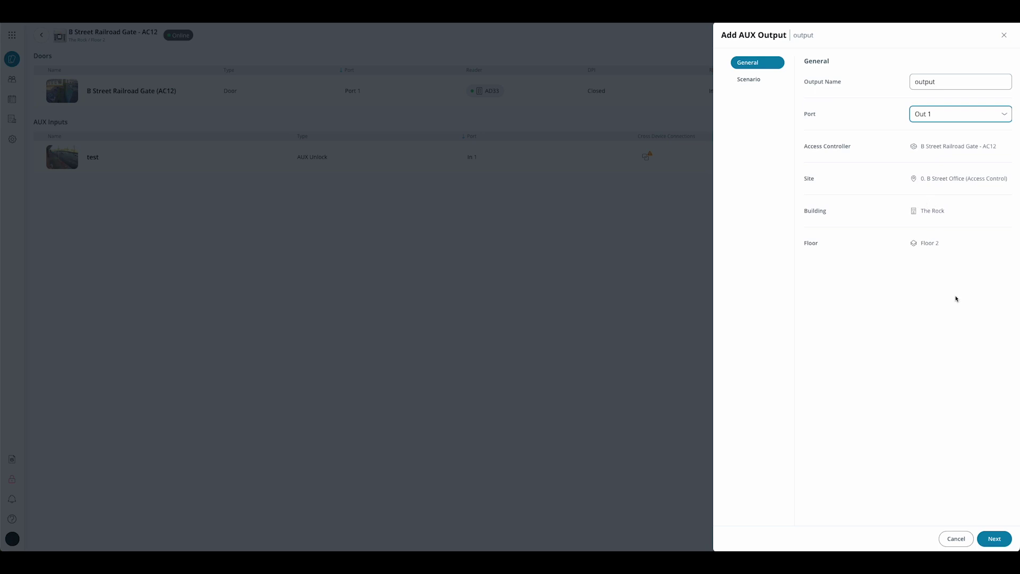
pyautogui.click(992, 538)
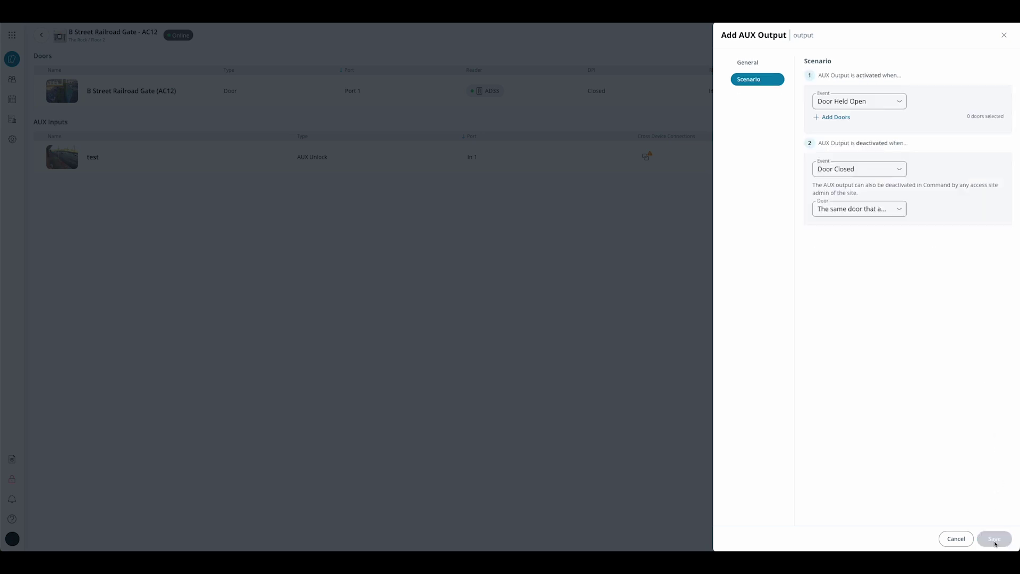
# Step: Activate on Door Forced Open and deactivate on Door Closed from any selected door
pyautogui.click(874, 98)
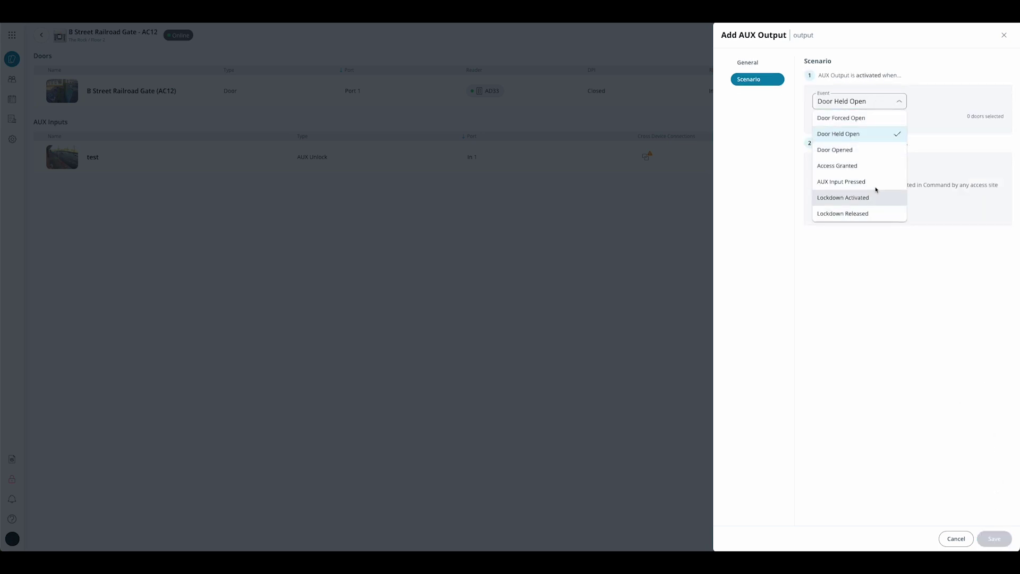
pyautogui.click(871, 119)
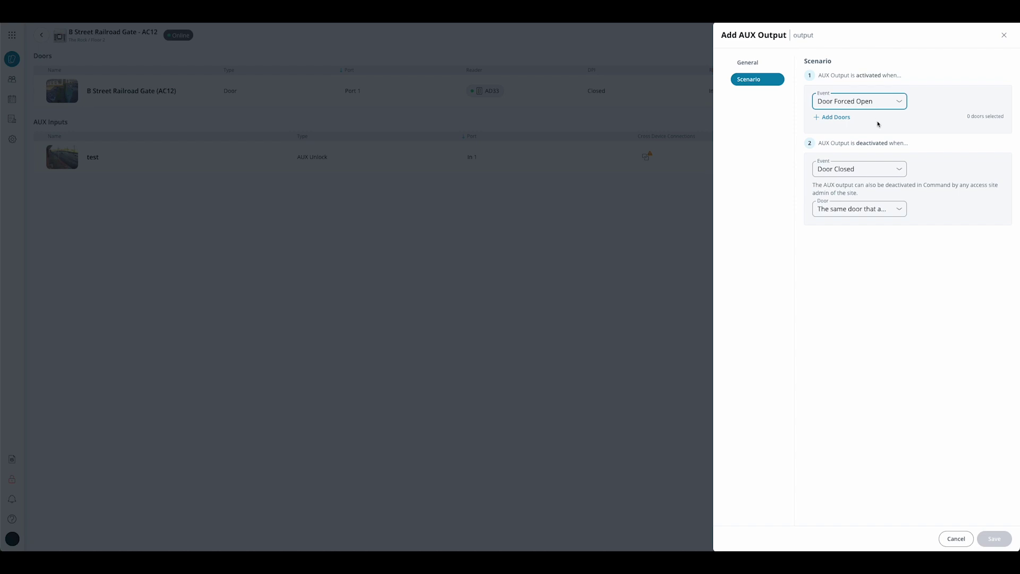
pyautogui.click(875, 169)
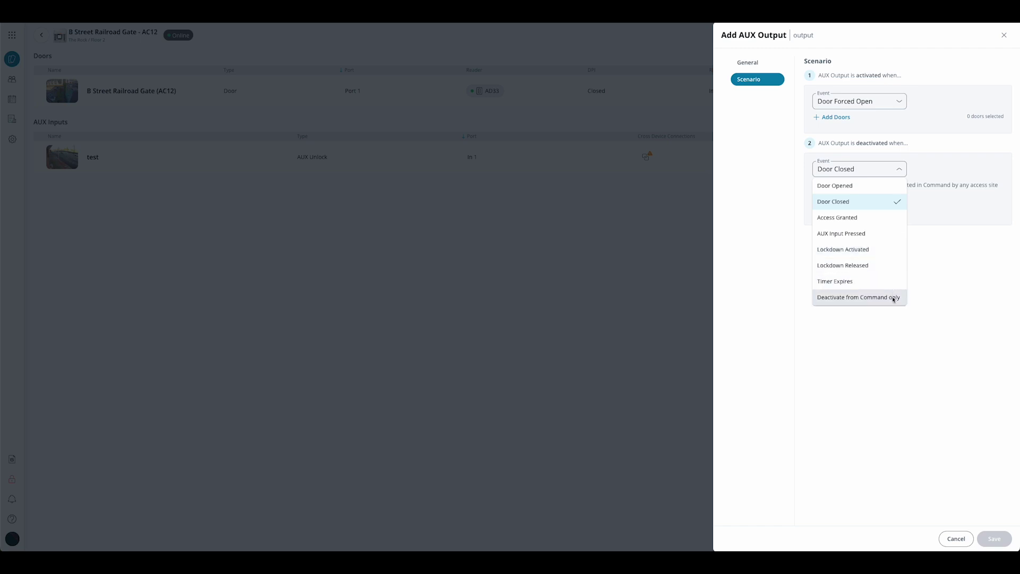
pyautogui.click(884, 200)
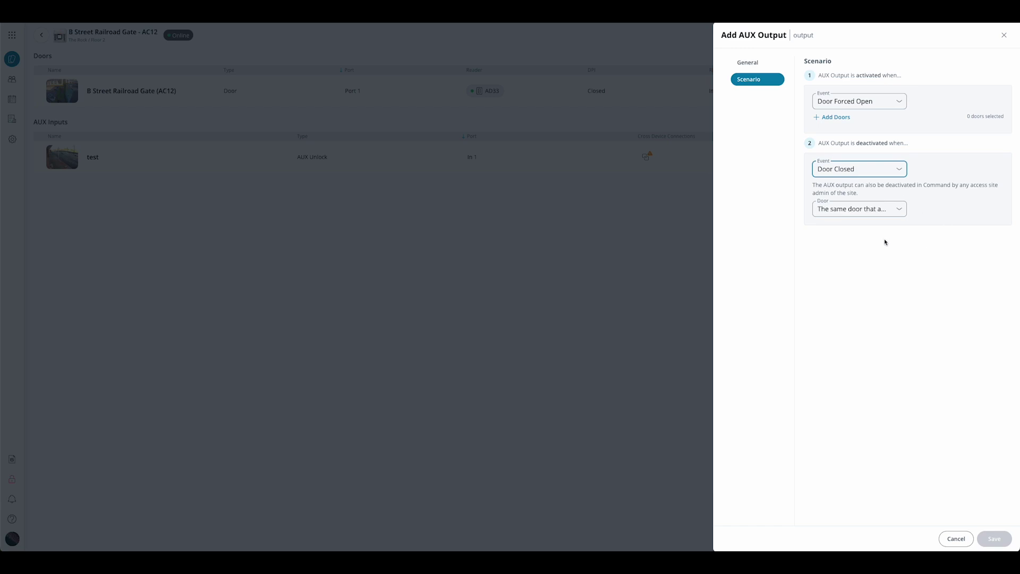
pyautogui.click(872, 171)
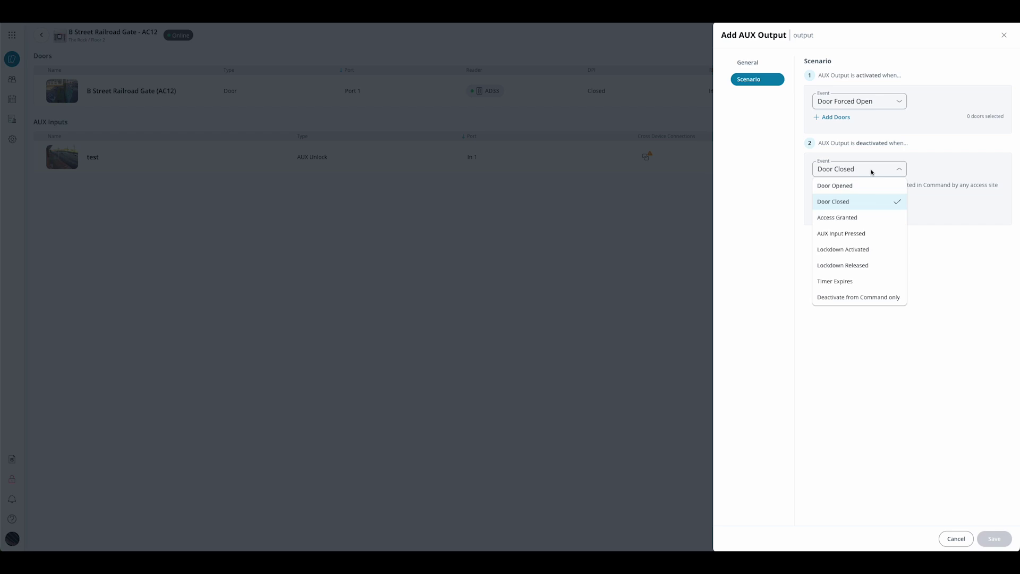
pyautogui.click(887, 202)
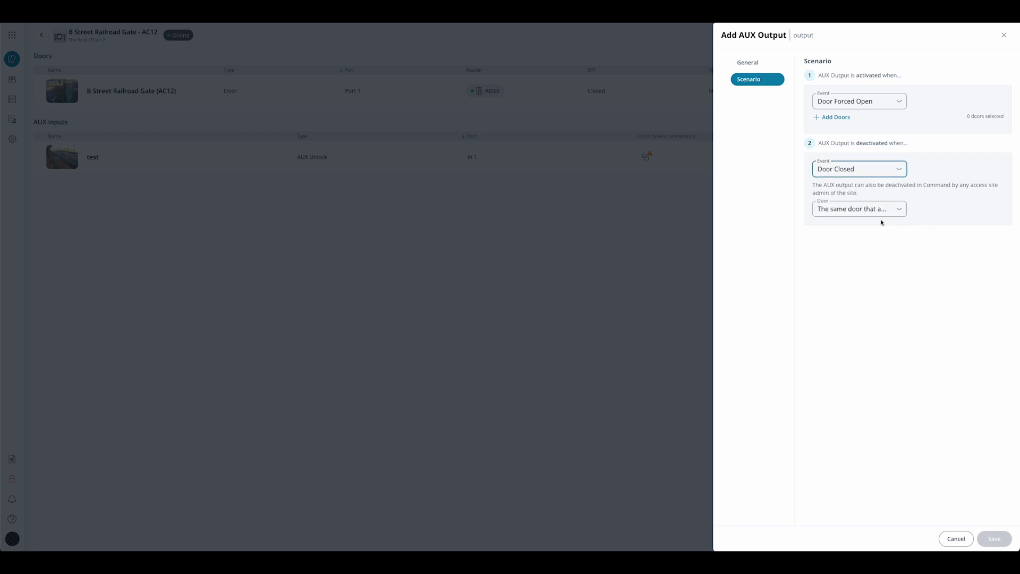
pyautogui.click(880, 215)
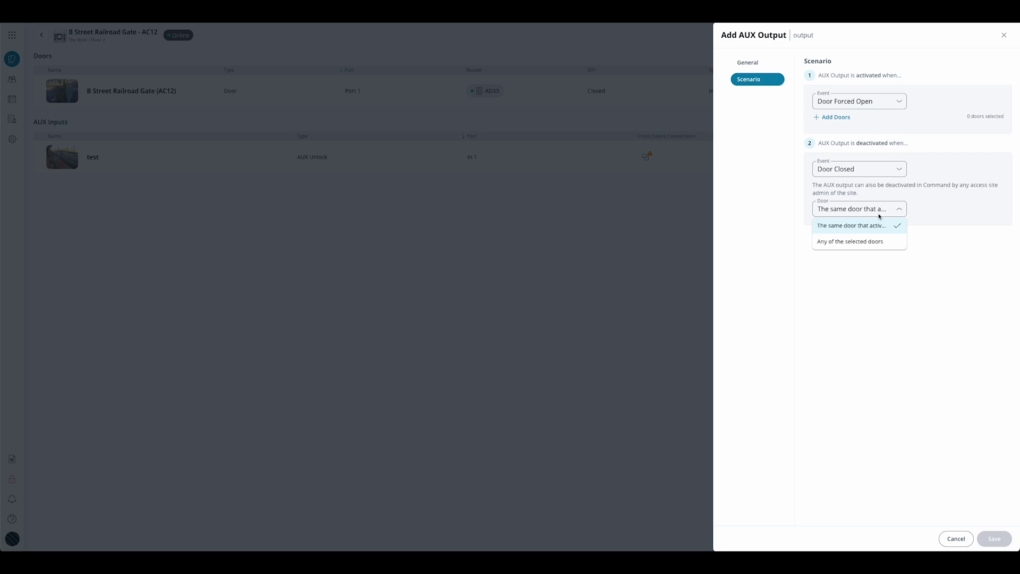
pyautogui.click(854, 242)
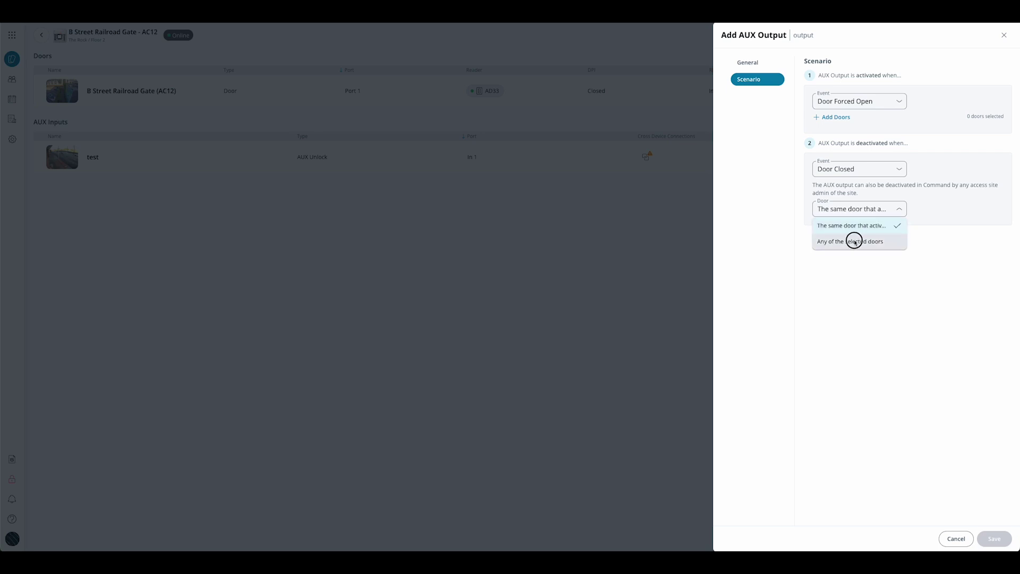
pyautogui.click(855, 241)
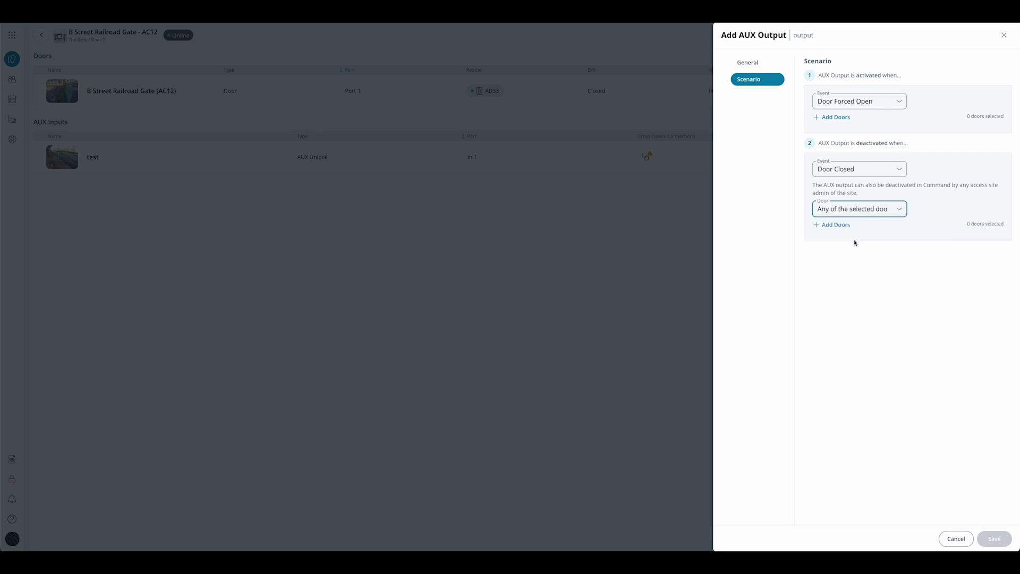
# Step: Add B Street Storage, Third Floor Door, Front Door (Demo) and Back Door as trigger doors
pyautogui.click(840, 116)
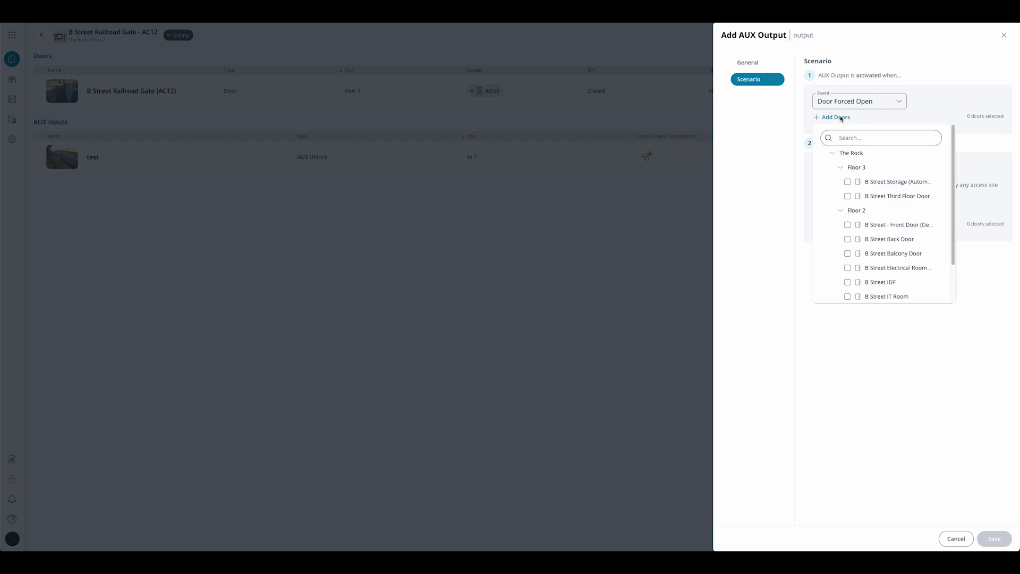
pyautogui.click(847, 182)
pyautogui.click(848, 197)
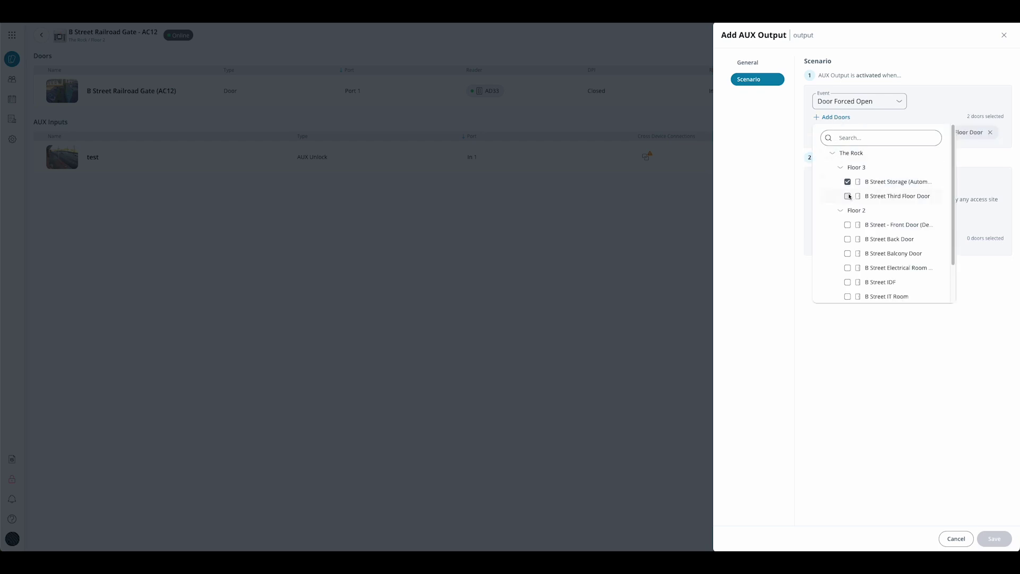
pyautogui.click(848, 225)
pyautogui.click(847, 239)
pyautogui.click(789, 254)
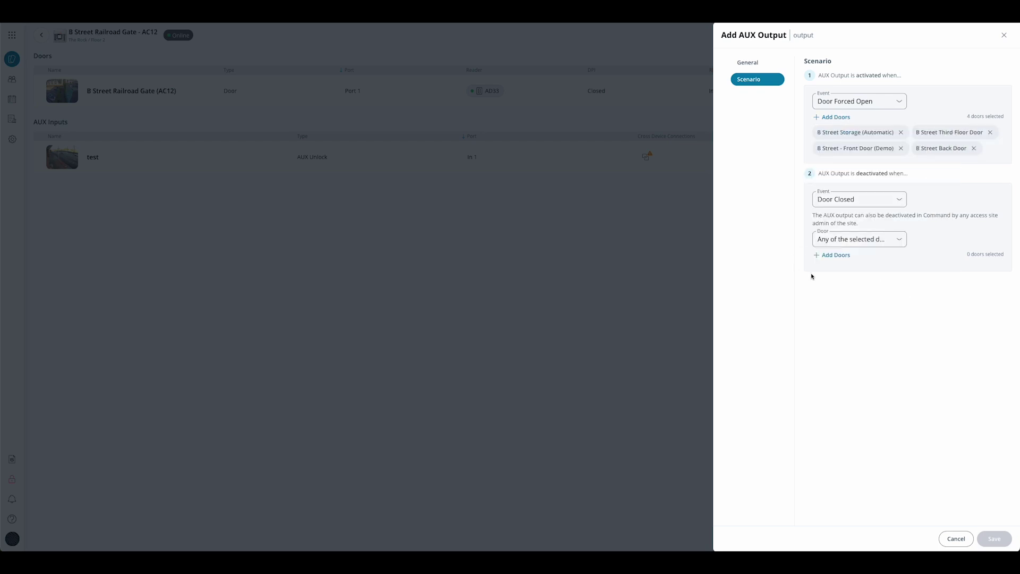